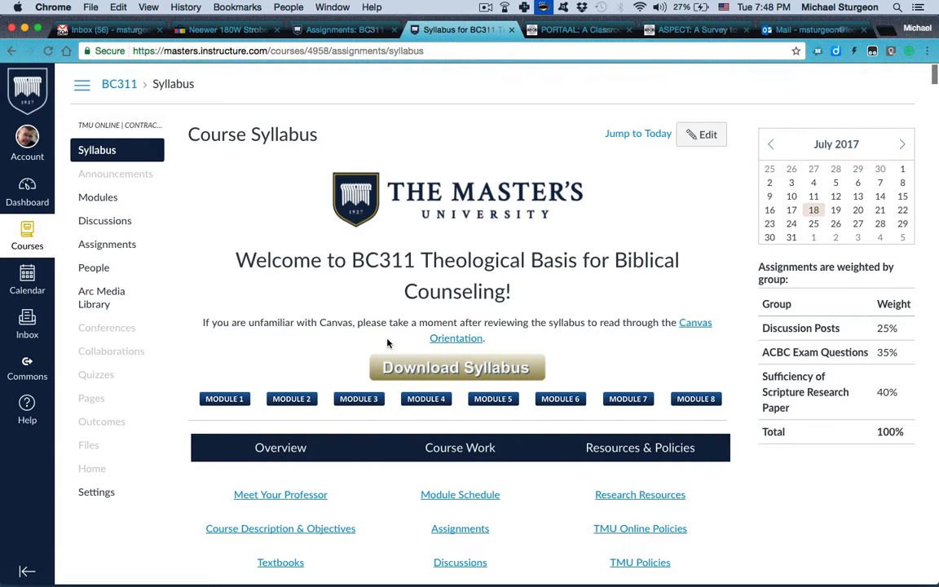
Step: Open the BC311 assignments list from the course work links in the syllabus
scroll(438, 375, down, 1)
scroll(437, 375, down, 5)
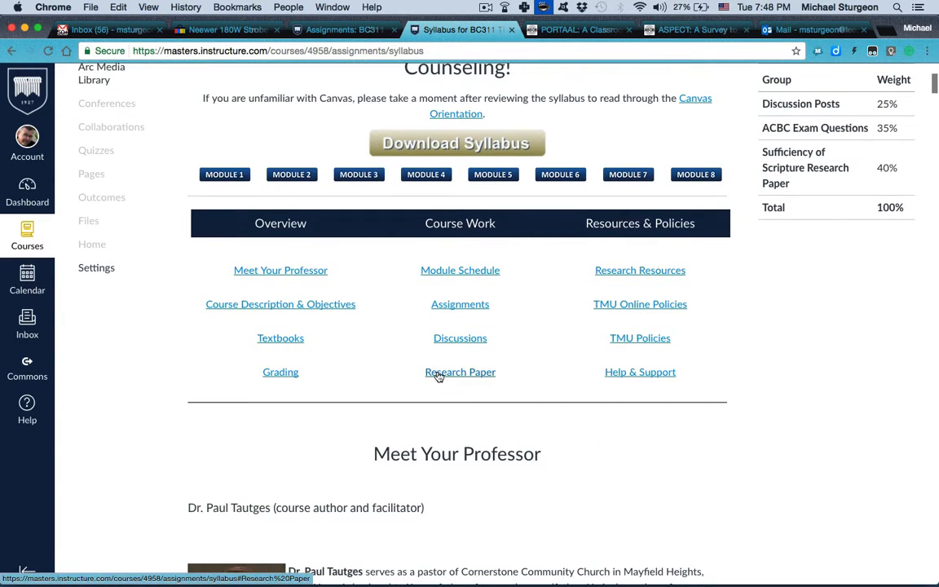
click(460, 305)
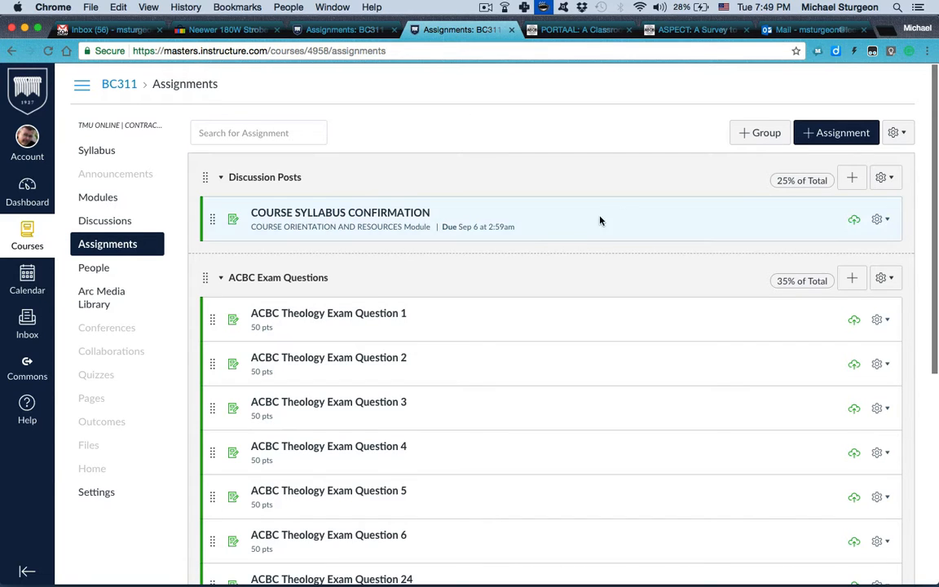
Step: Open ACBC Theology Exam Question 1, read its exam formatting instructions, and return to the assignments list
scroll(454, 309, down, 2)
scroll(454, 309, down, 1)
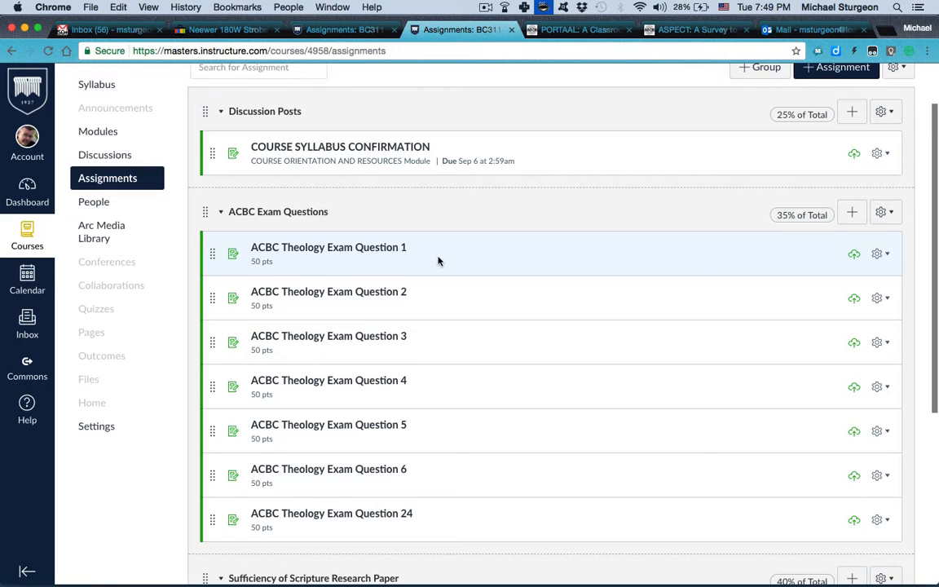
click(359, 248)
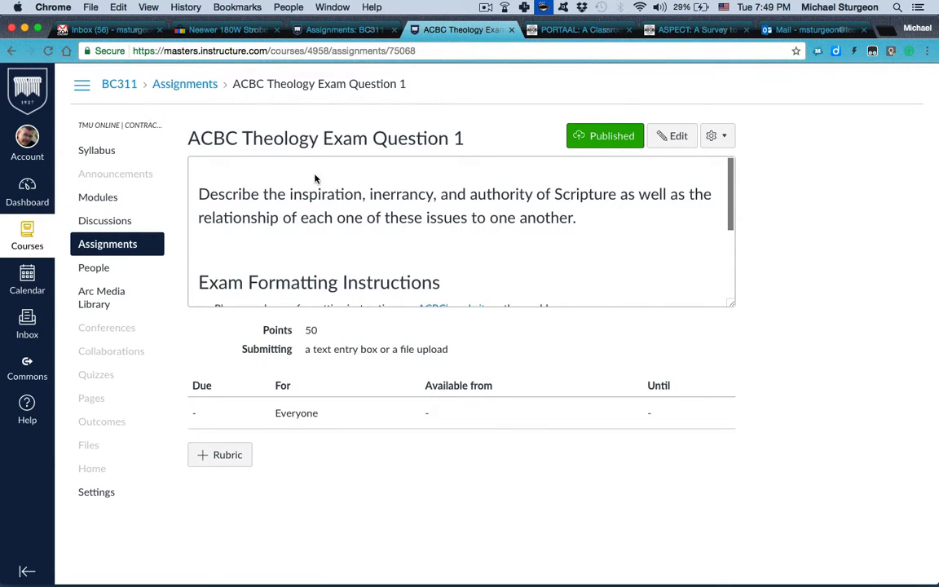
scroll(310, 212, down, 3)
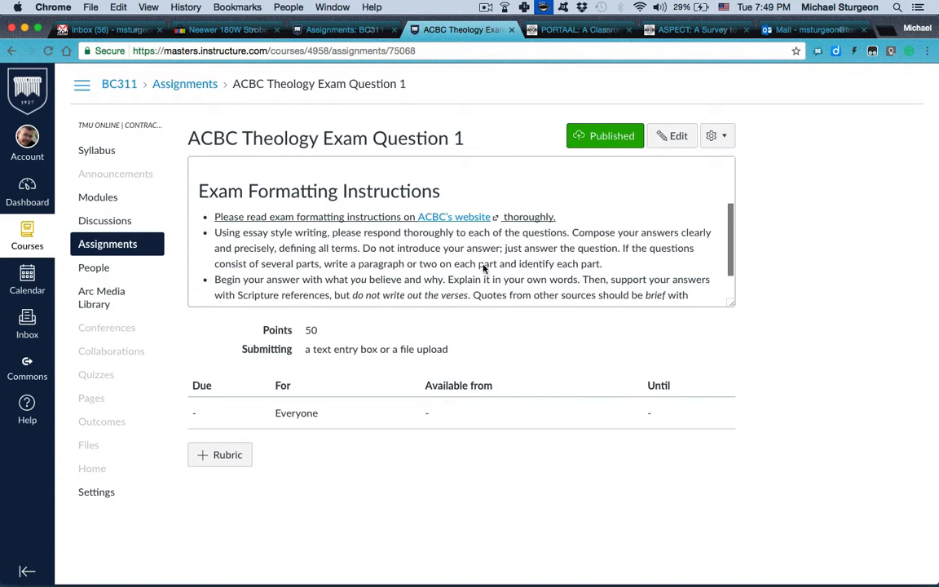
scroll(469, 277, down, 1)
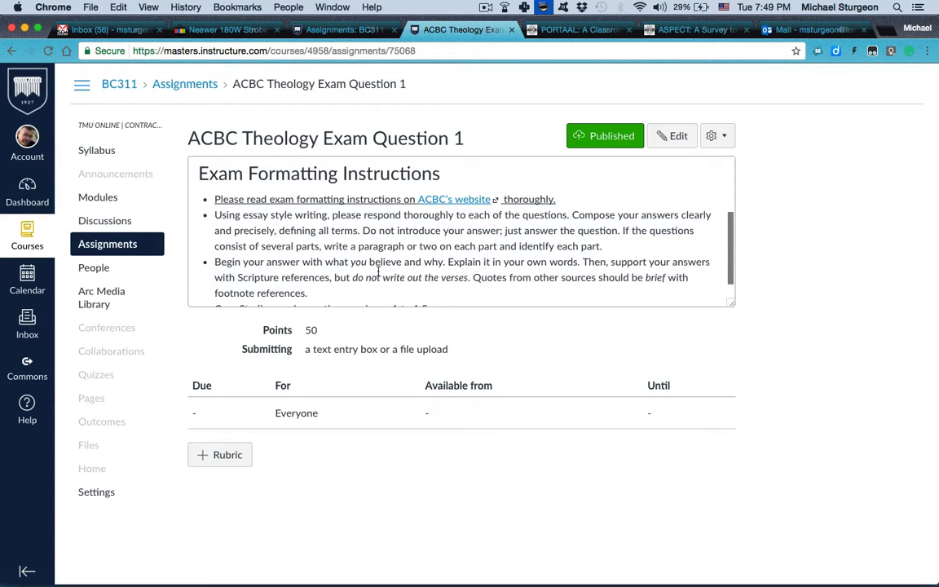
click(185, 84)
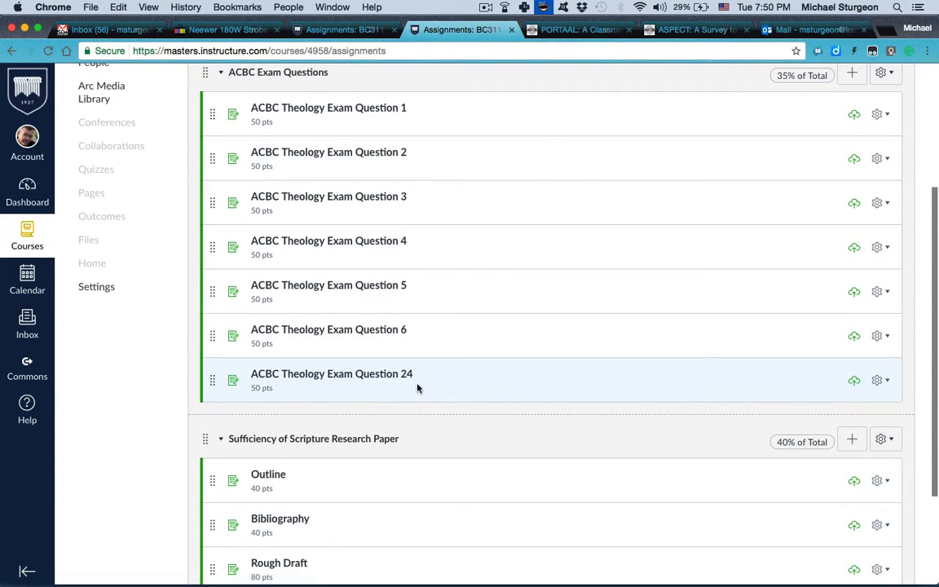
Step: View the Outline assignment in the Sufficiency of Scripture Research Paper group and return to the assignments list
scroll(375, 350, down, 4)
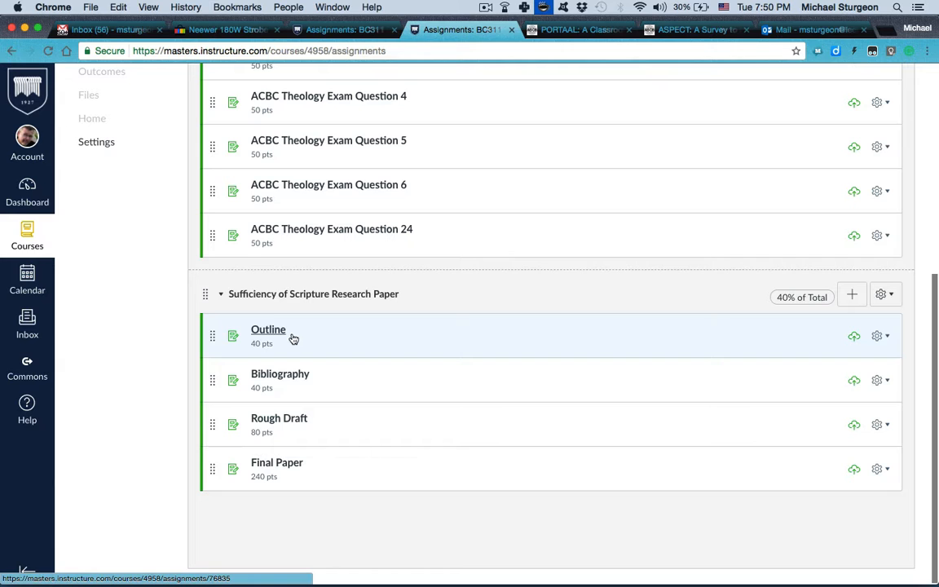
click(293, 336)
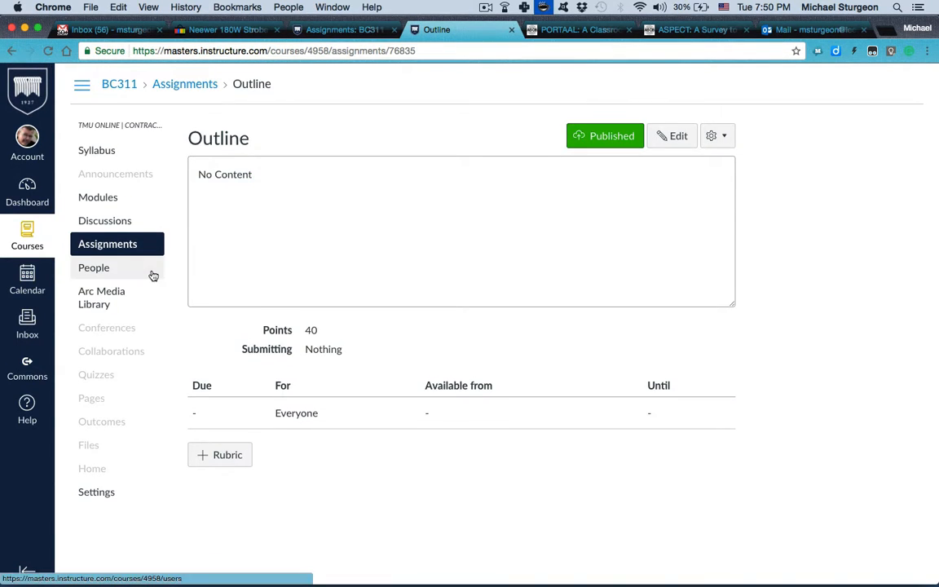
click(12, 50)
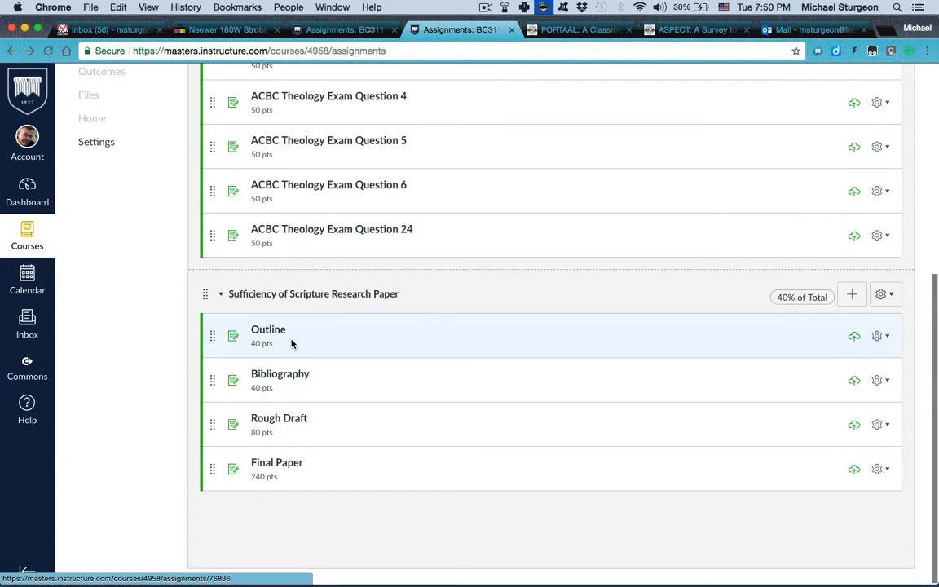
click(269, 330)
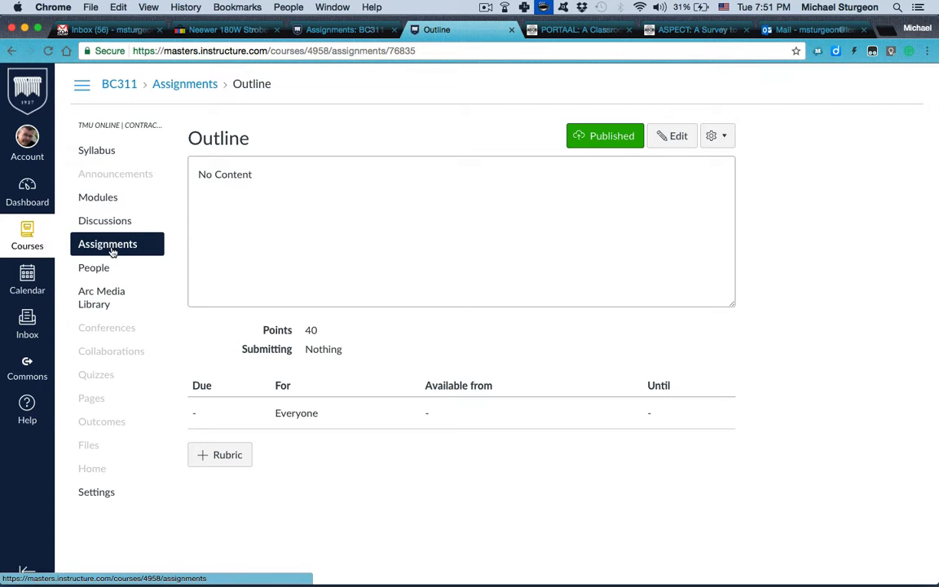
click(11, 53)
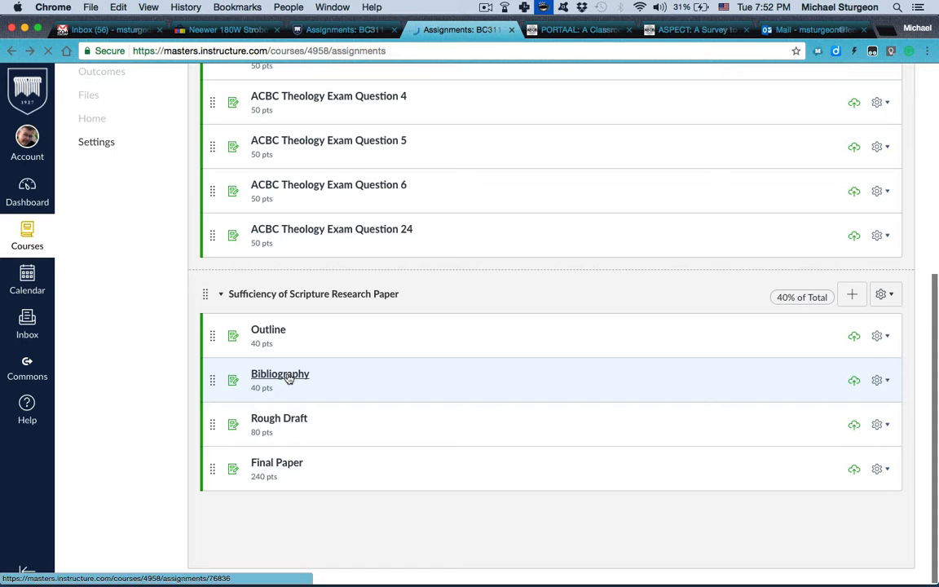
Step: Inspect the new rubric form on the Bibliography assignment, cancel it, and go back to the research paper assignments
click(261, 374)
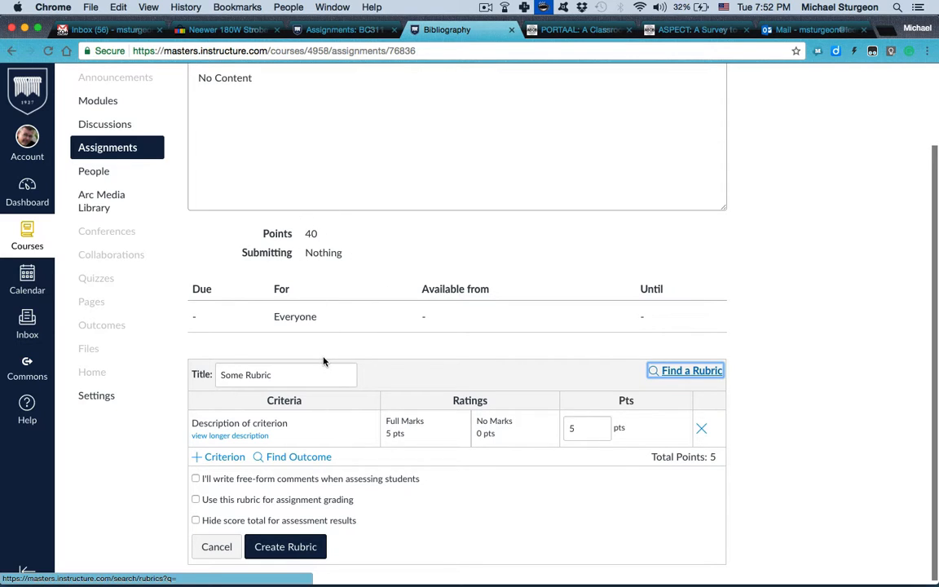
click(214, 546)
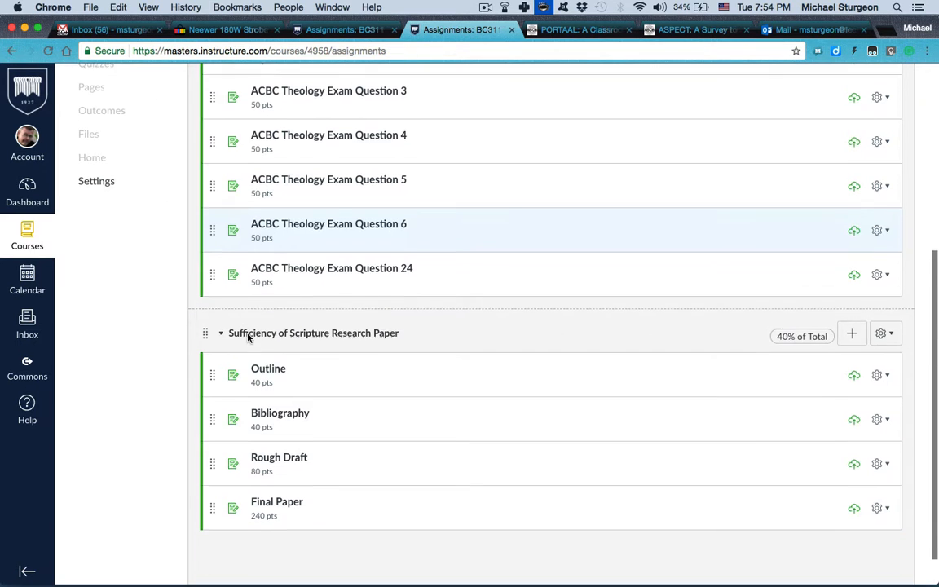
scroll(248, 336, down, 1)
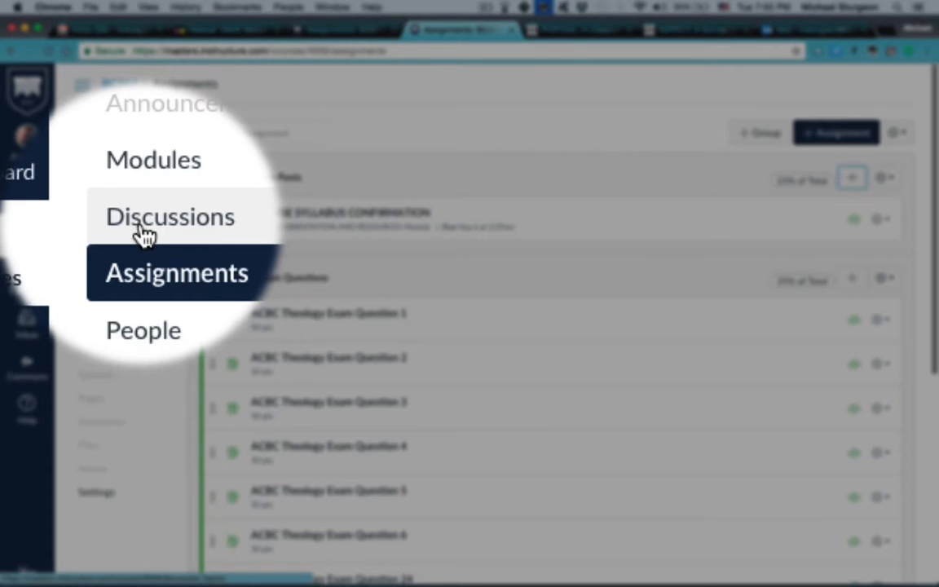
Step: Start a new discussion topic in the BC311 course discussions
click(143, 235)
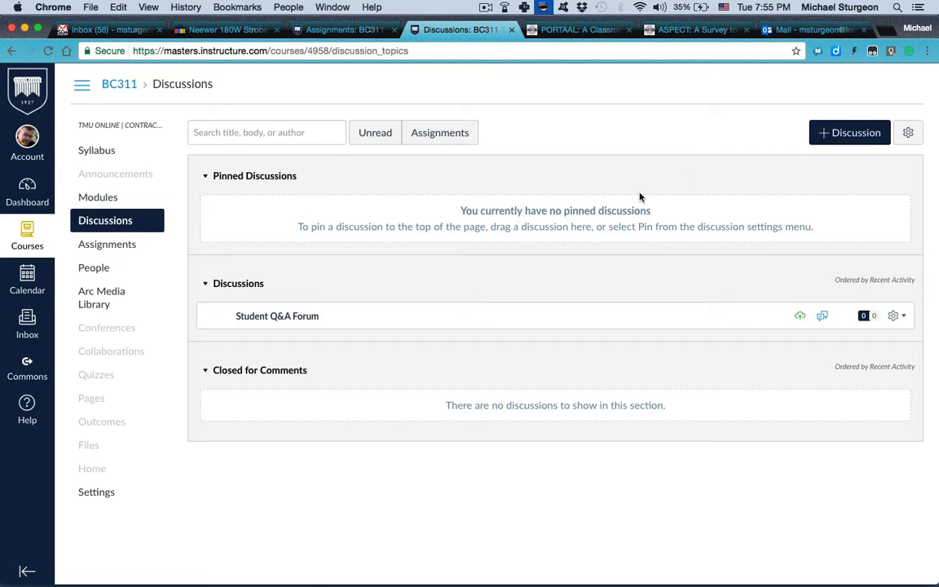
click(825, 135)
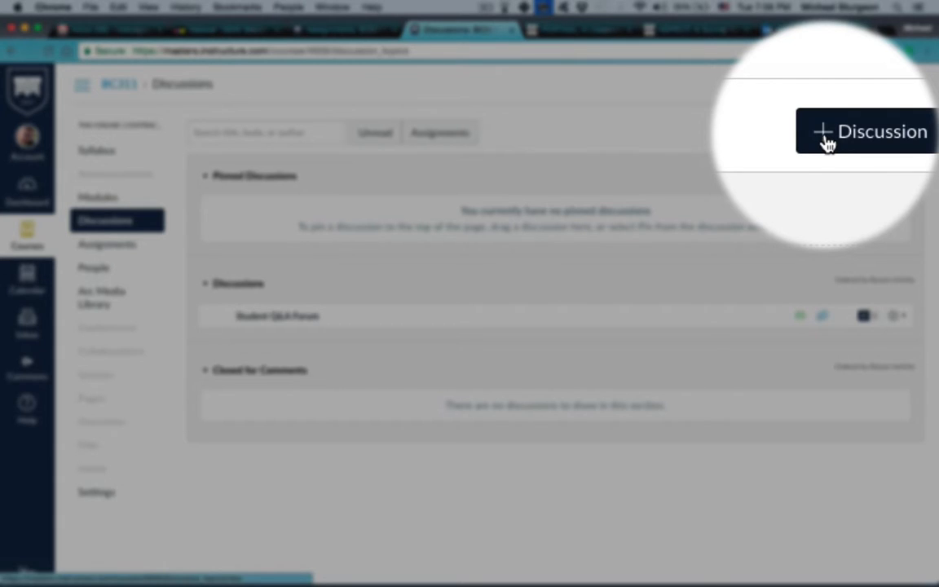
click(825, 138)
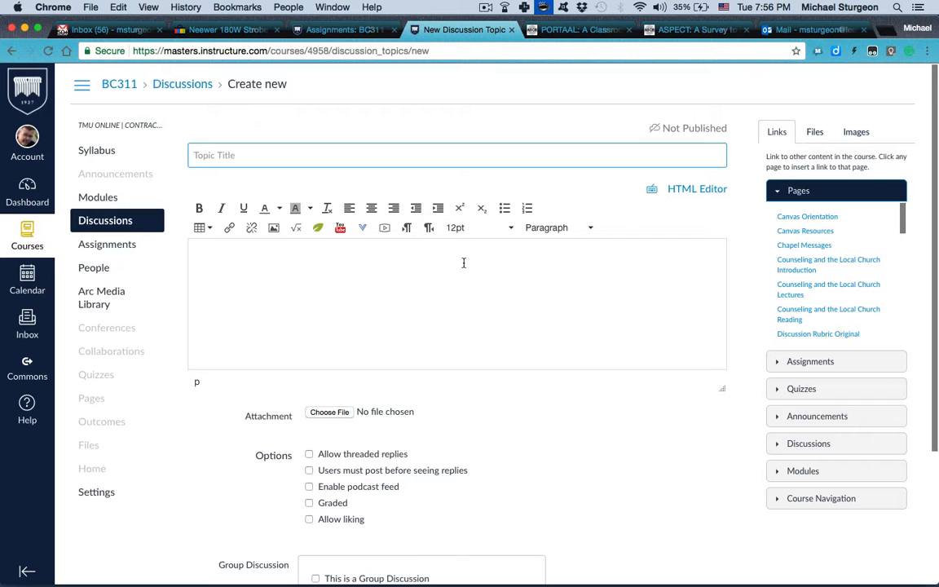
Step: Allow threaded replies on the new discussion topic and make it graded
scroll(463, 263, down, 2)
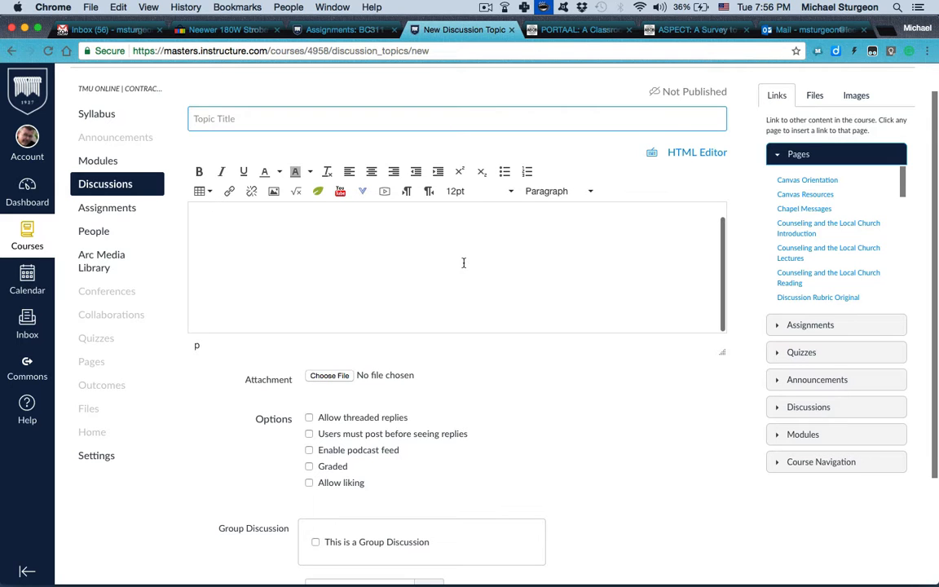
scroll(463, 263, down, 3)
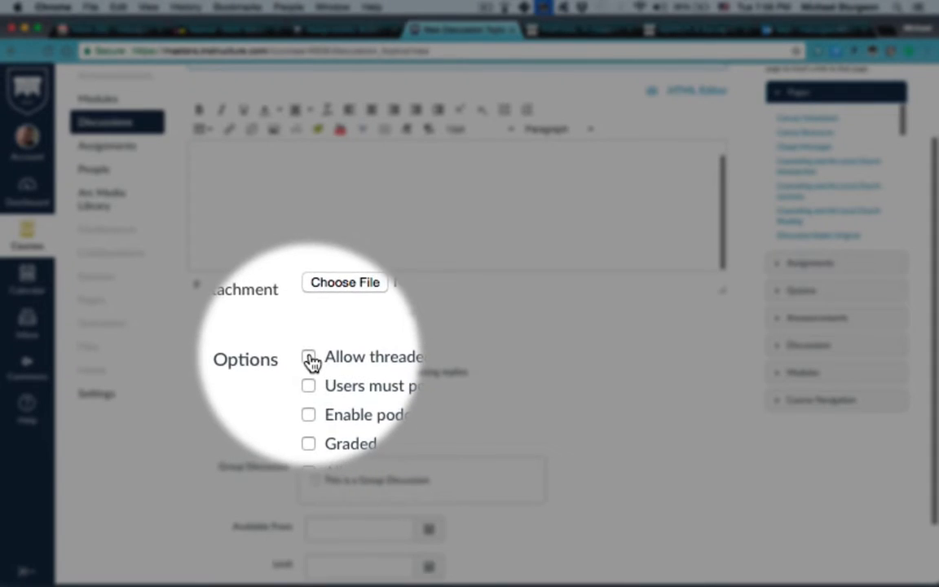
click(309, 357)
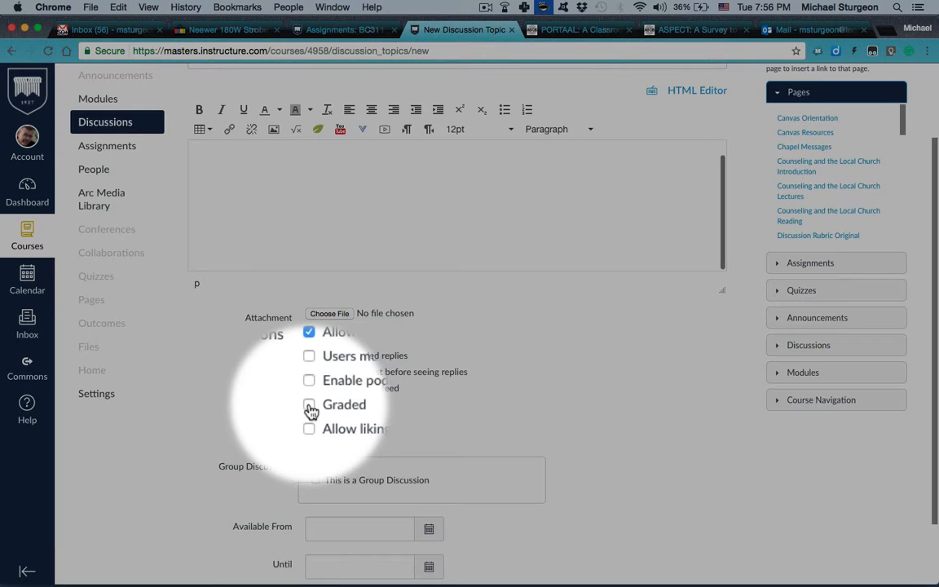
click(309, 405)
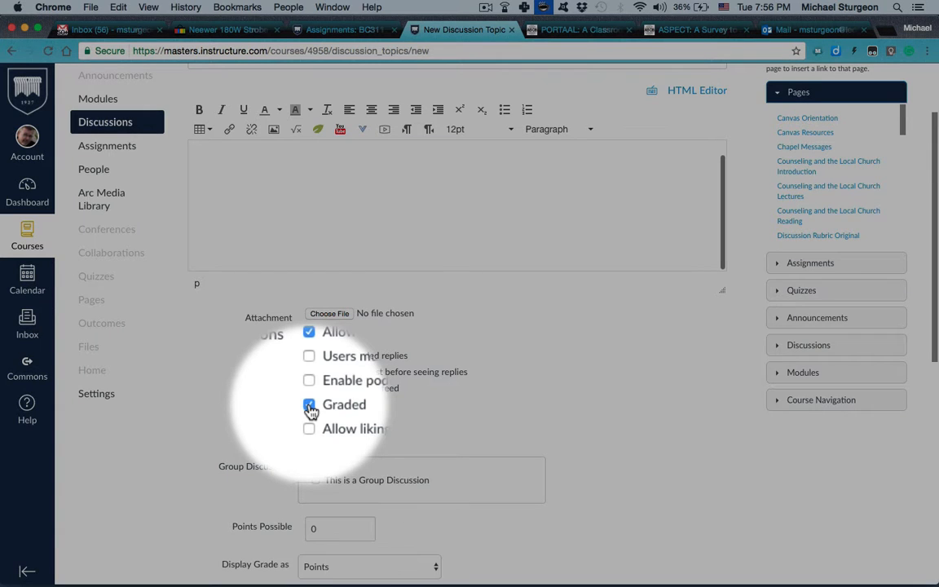
Step: Turn the discussion's Graded option off and on again to compare the settings it offers
scroll(310, 408, down, 5)
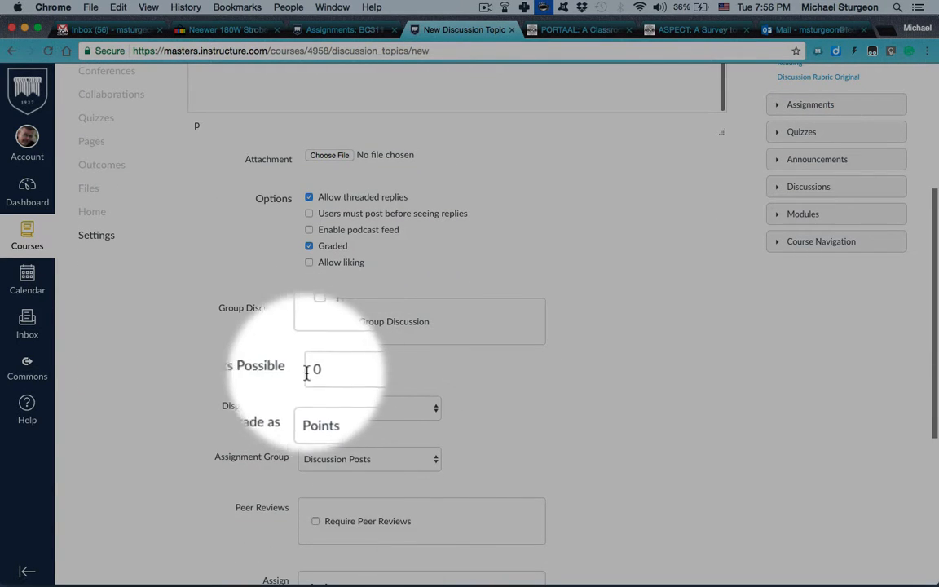
click(309, 246)
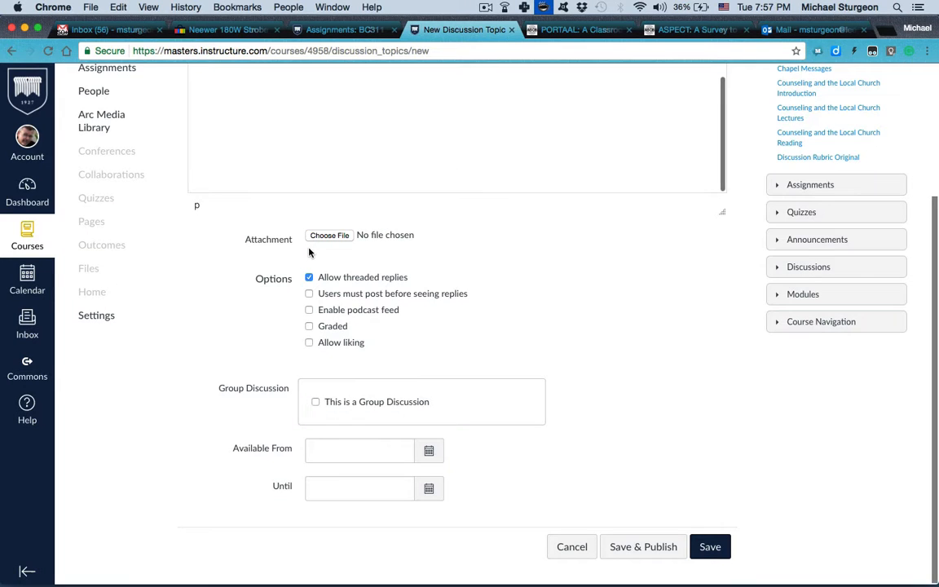
click(309, 327)
scroll(310, 329, down, 3)
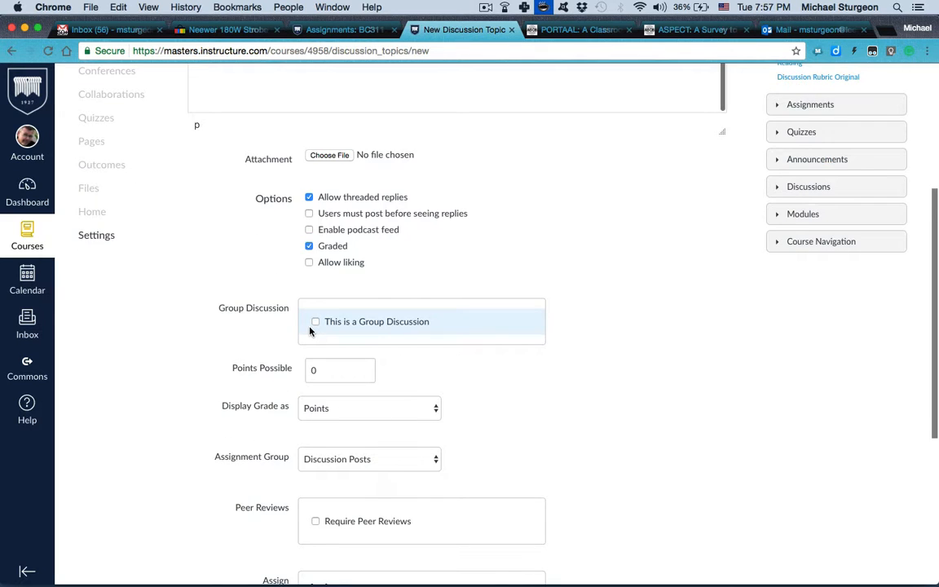
Step: Check the discussion's points possible field and its grade display choices, keeping Points
drag(329, 339, 295, 330)
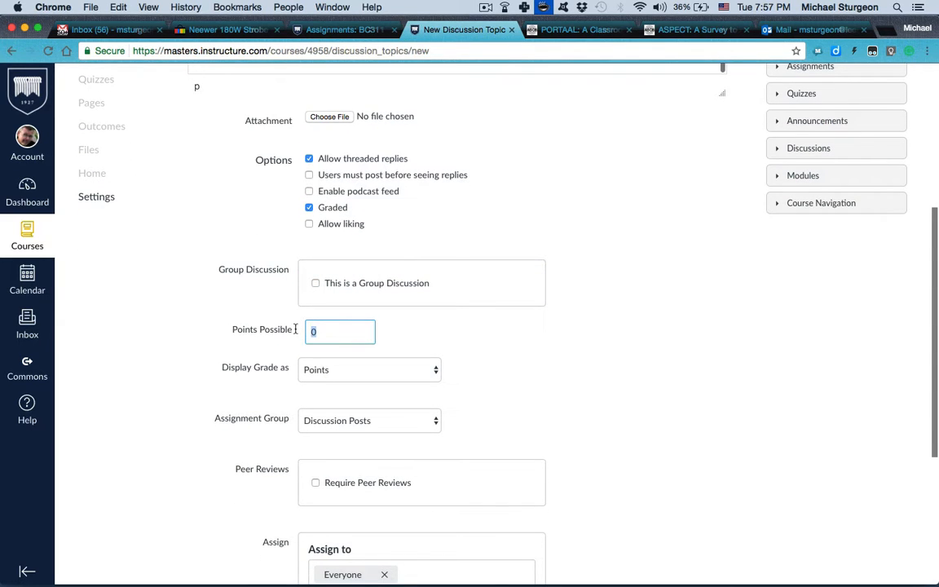
click(437, 374)
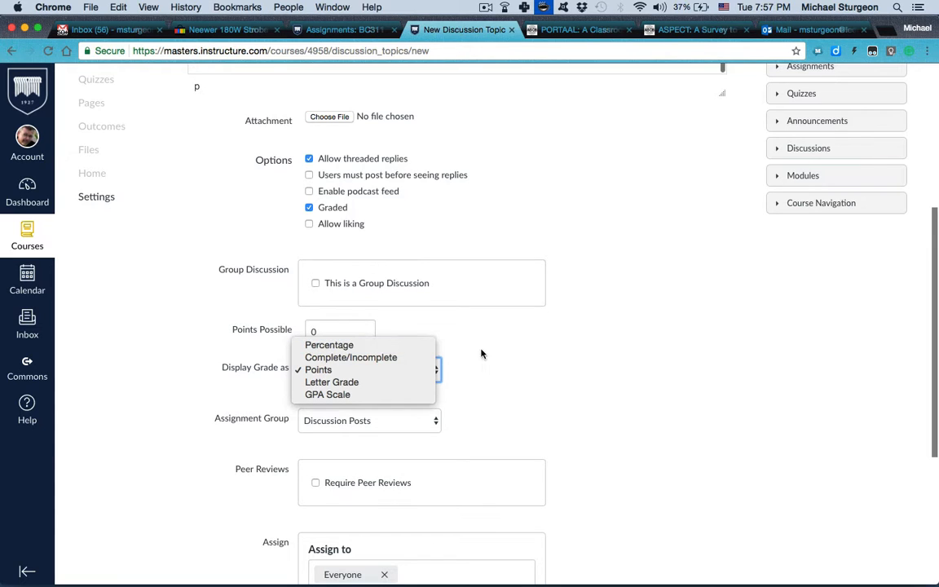
click(502, 384)
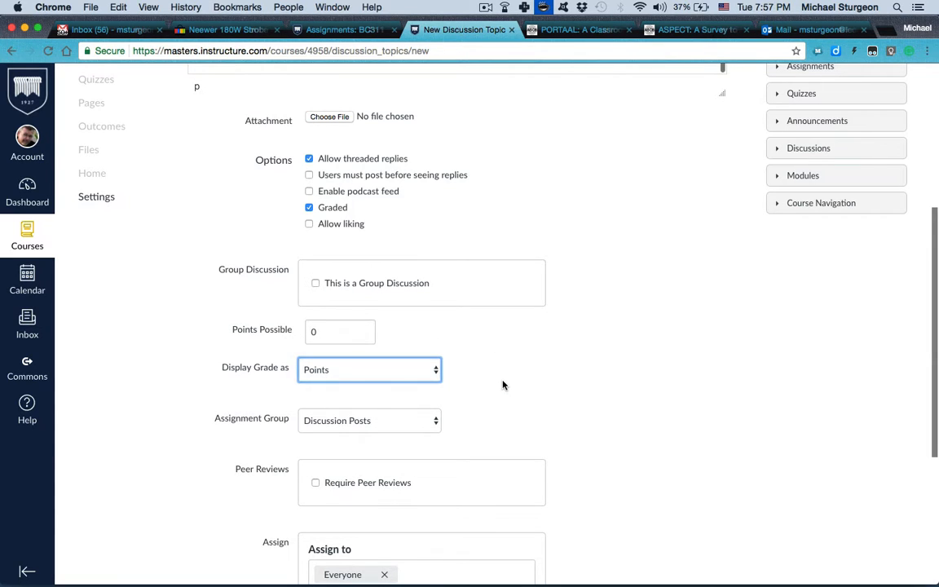
click(503, 385)
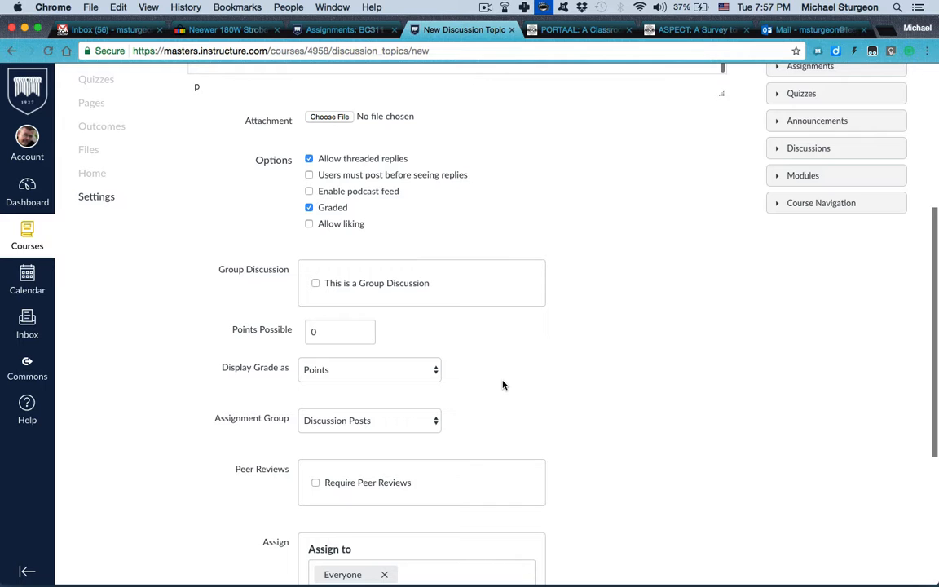
Step: Examine the graded discussion's assignment group, peer review, assign-to, due date and availability settings
scroll(503, 385, up, 3)
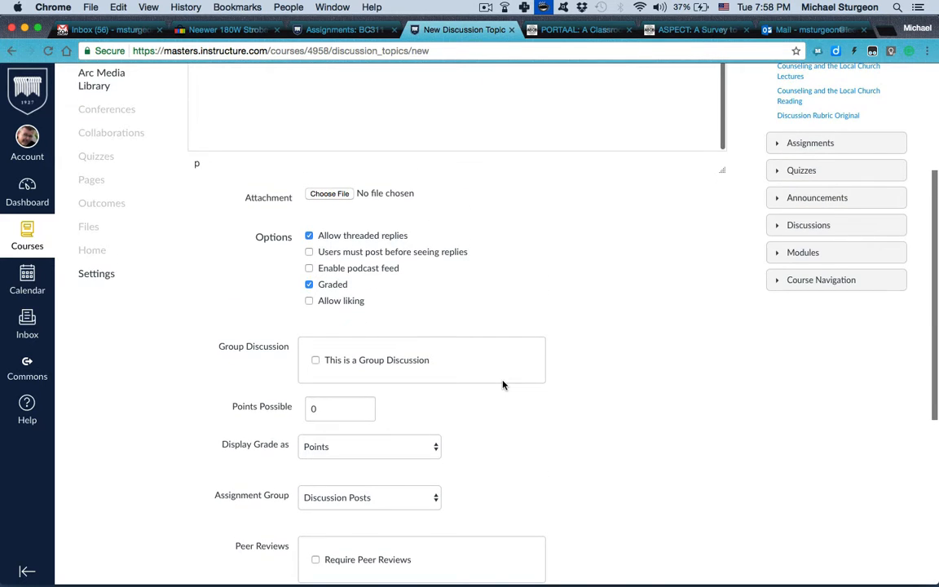
scroll(502, 384, down, 2)
scroll(503, 385, down, 3)
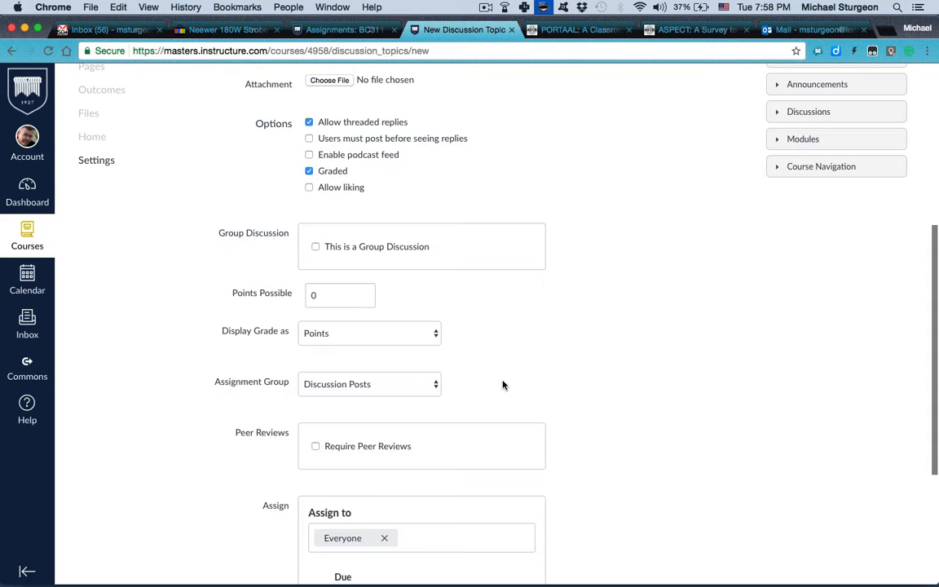
scroll(502, 385, down, 6)
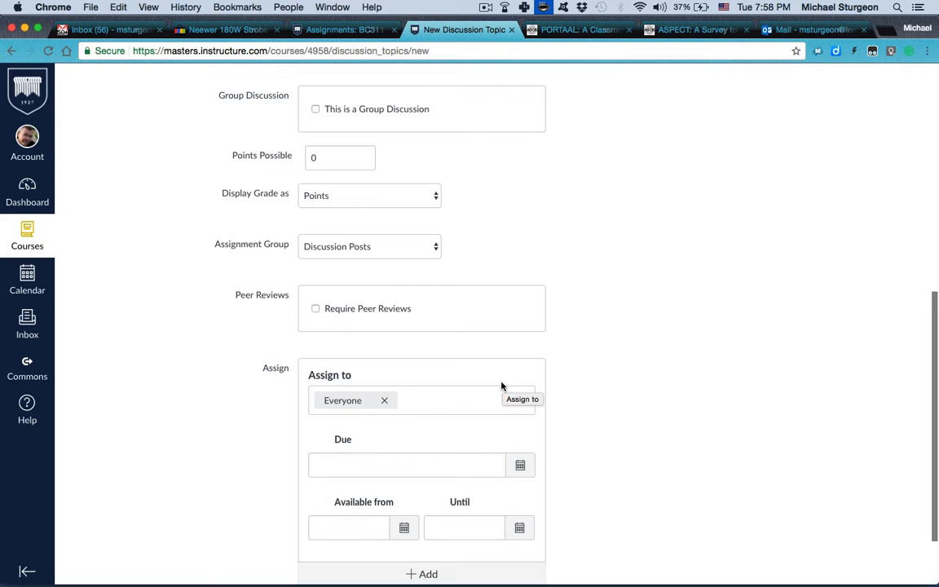
scroll(620, 408, down, 3)
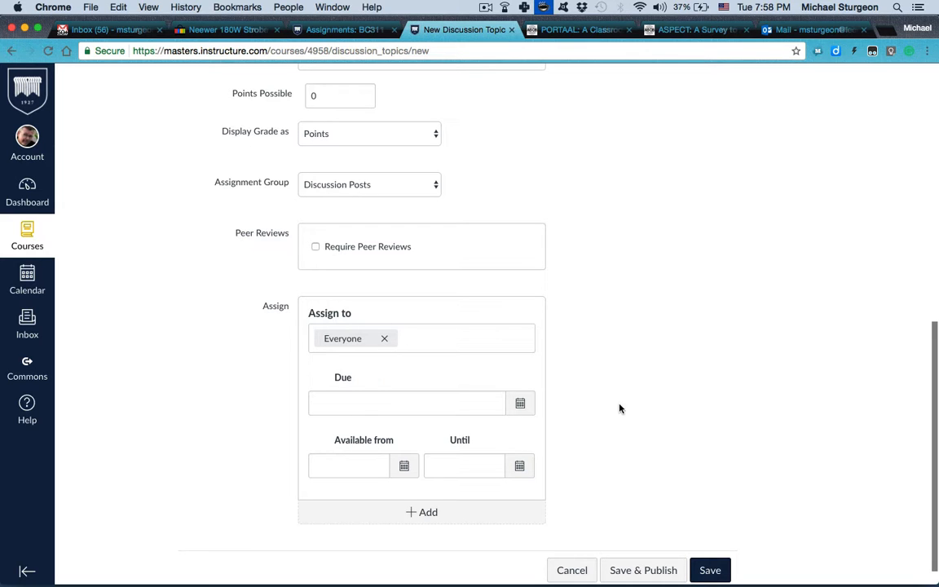
scroll(619, 408, up, 5)
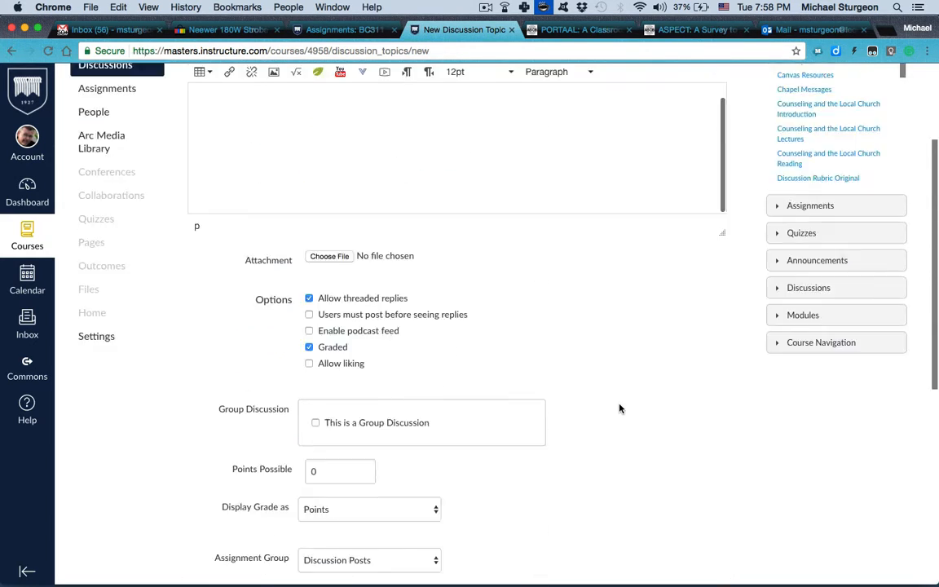
scroll(620, 409, down, 5)
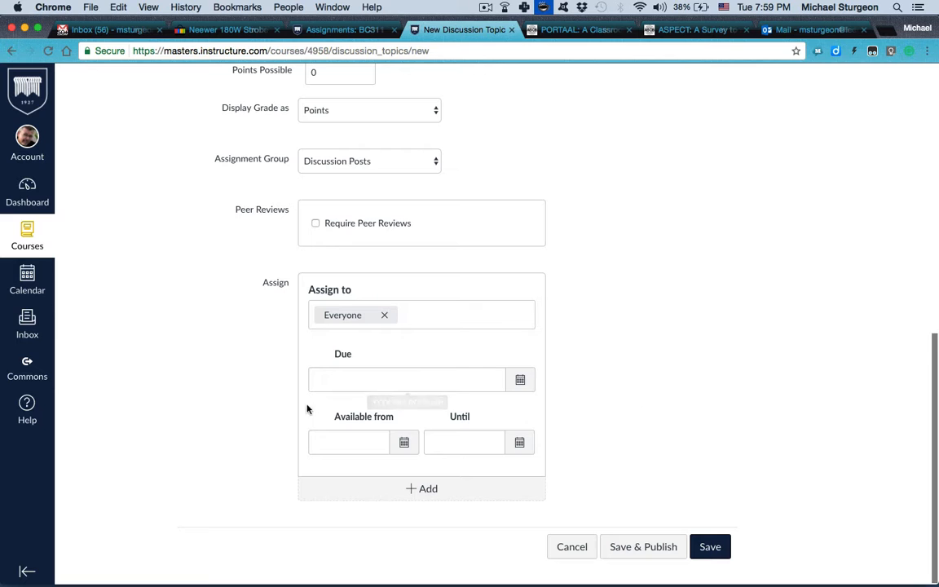
Step: Check the Due, Available from and Until date fields of the graded discussion, leaving them empty
click(349, 441)
click(449, 441)
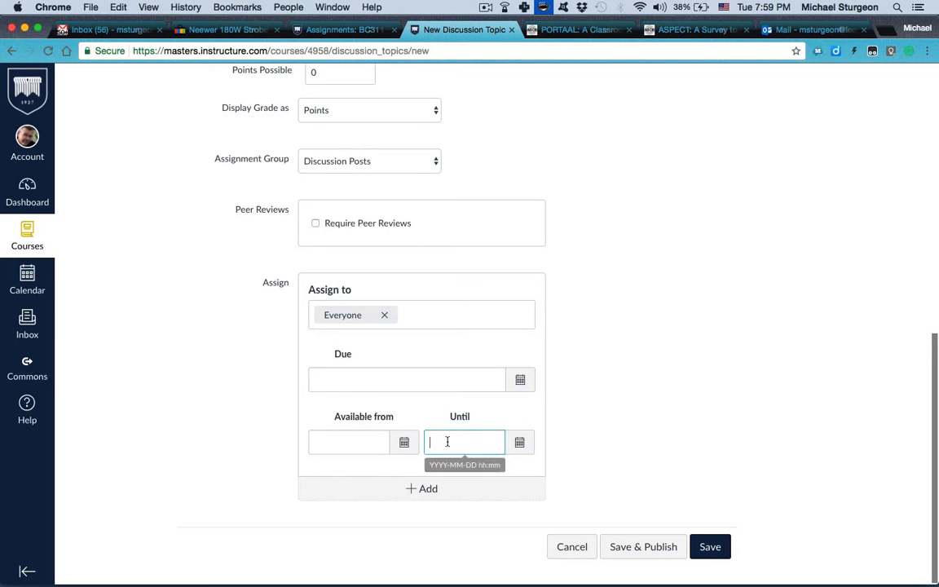
click(322, 442)
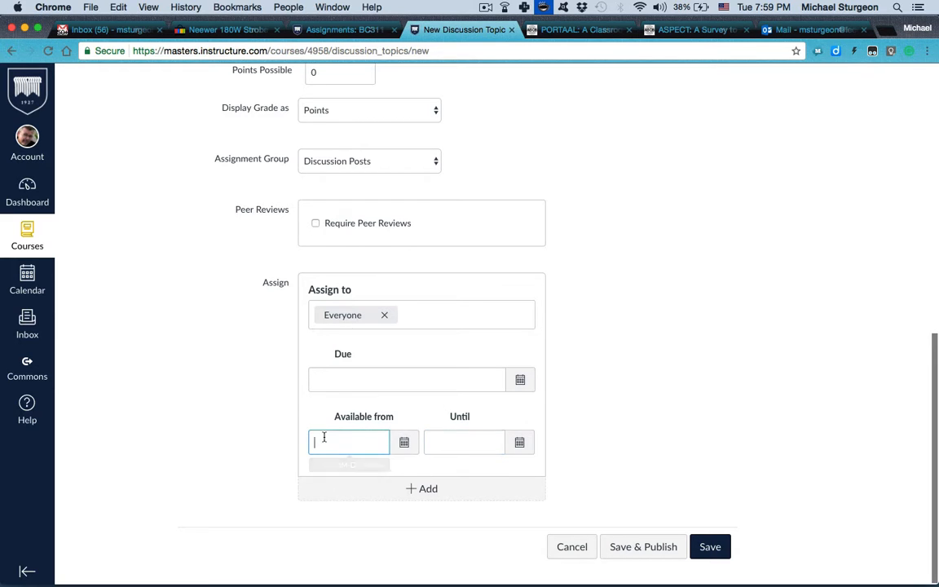
click(441, 446)
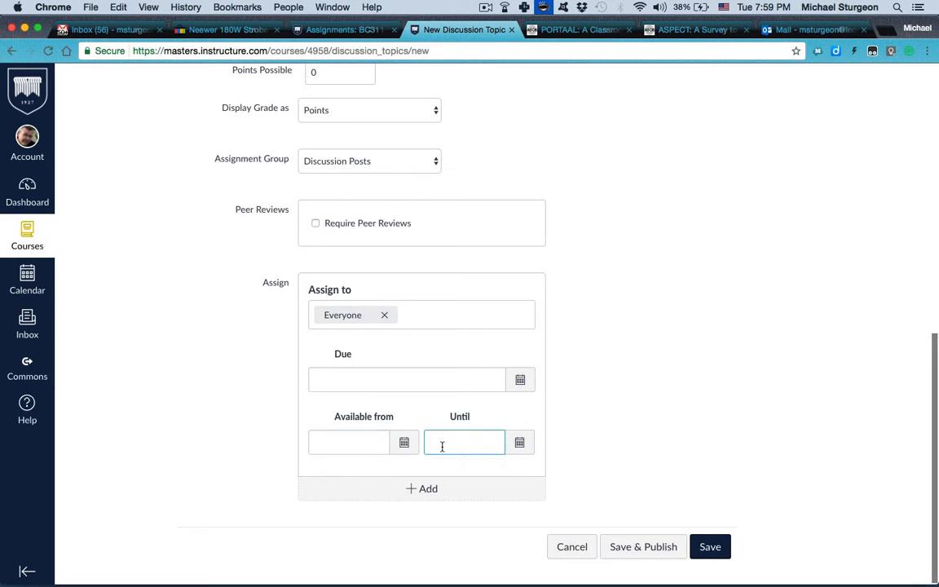
click(381, 381)
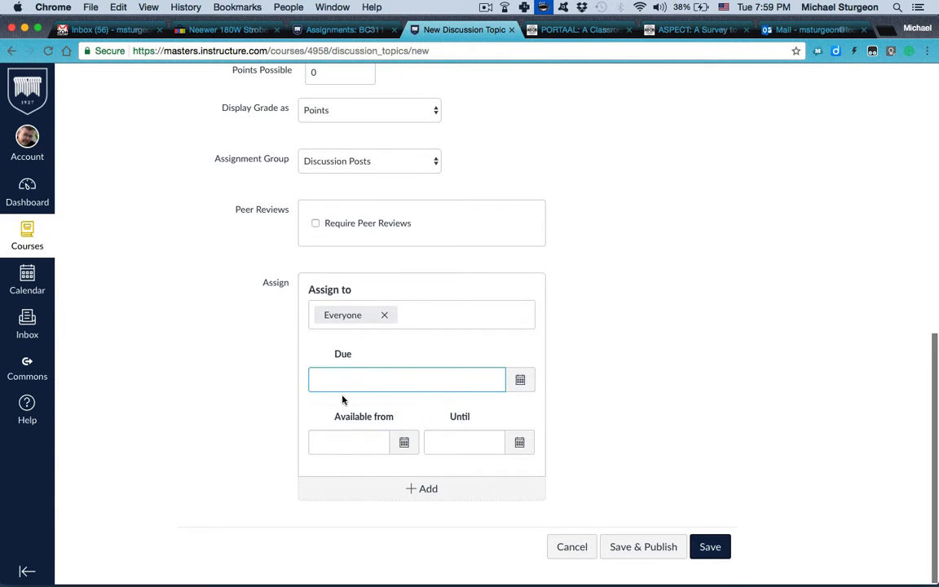
click(449, 445)
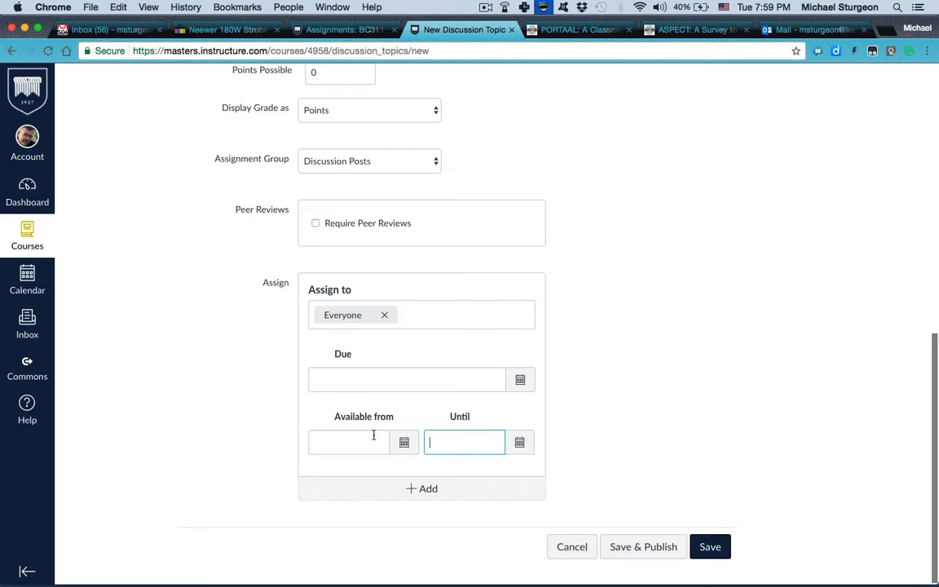
Step: Leave the new discussion topic without saving it and open the course's Modules page
scroll(224, 406, up, 12)
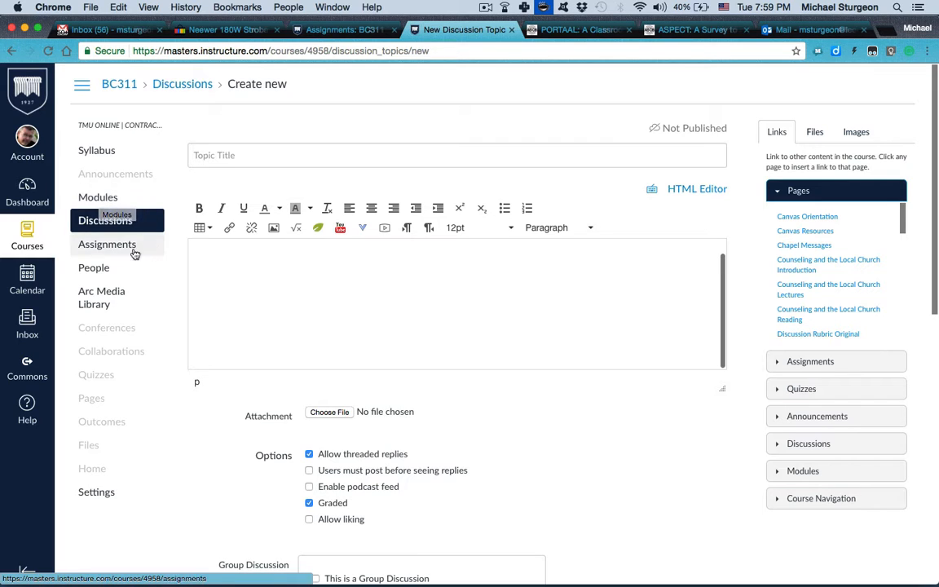
click(100, 201)
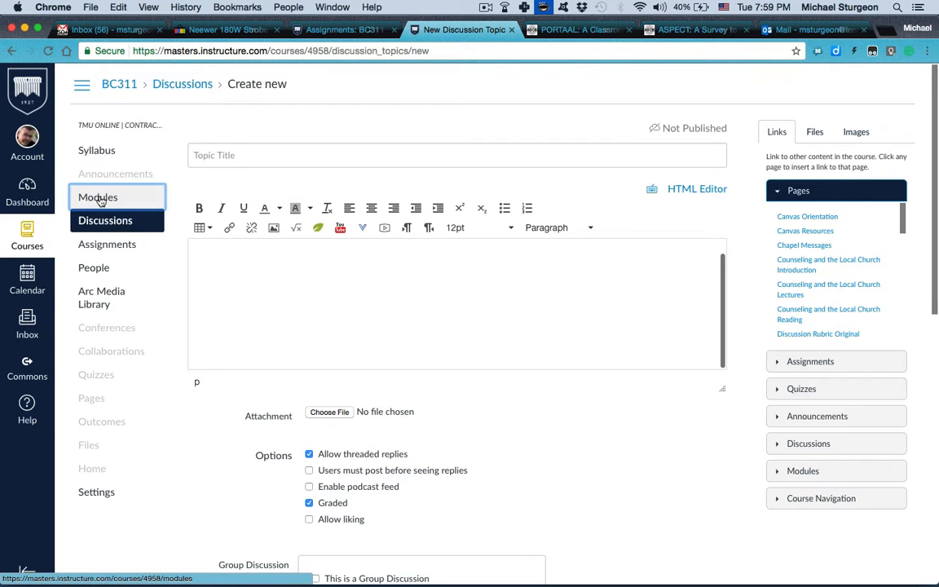
key(Return)
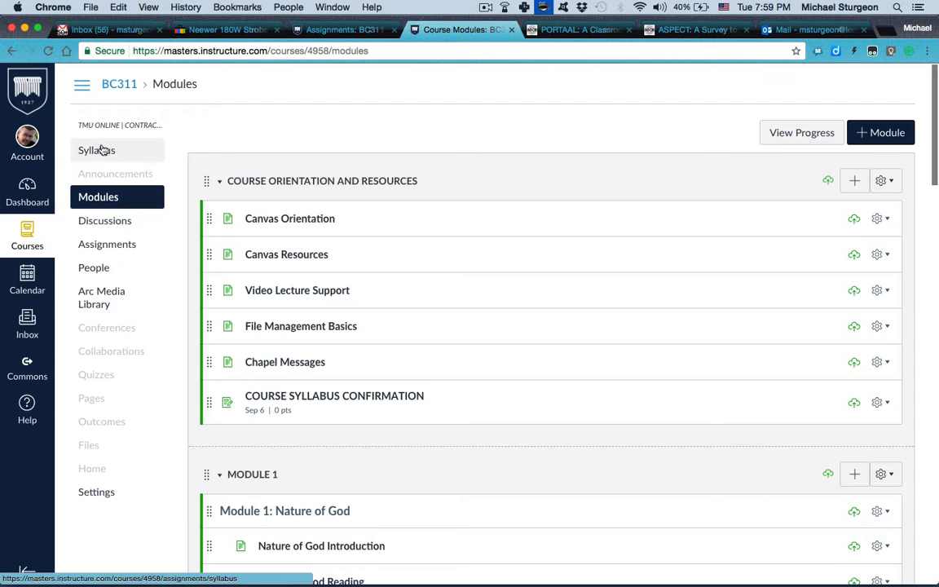
Step: Open the BC311 course home page and follow its link to Module 4
click(118, 88)
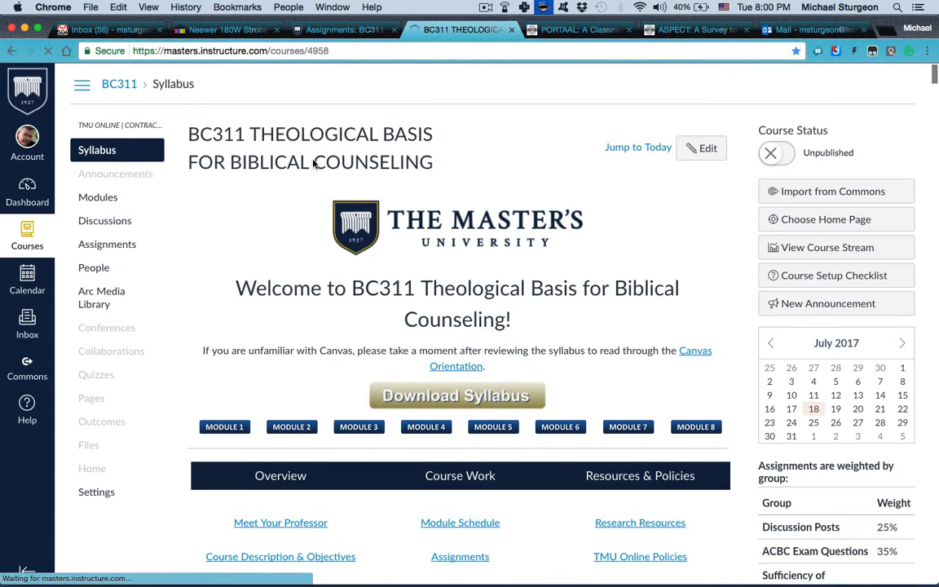
scroll(356, 282, down, 4)
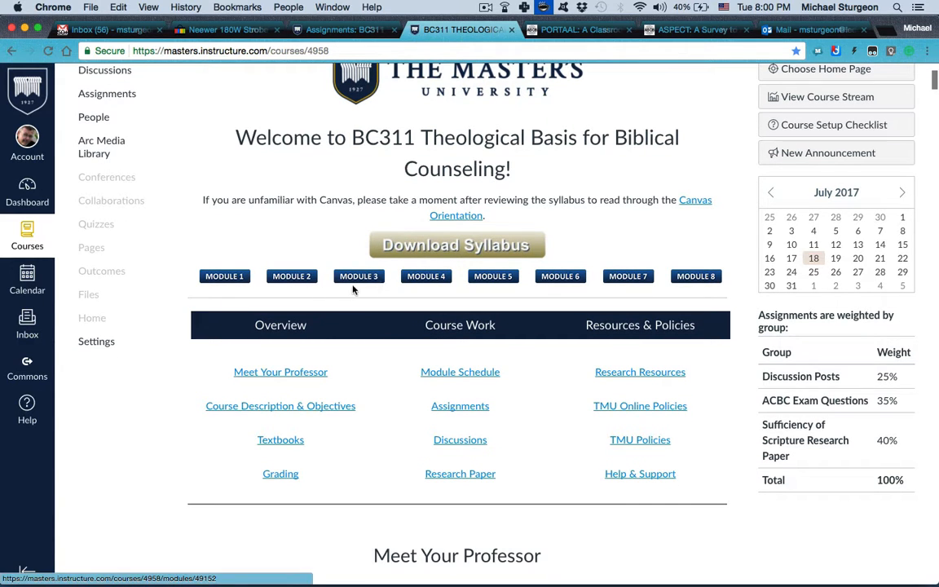
click(432, 277)
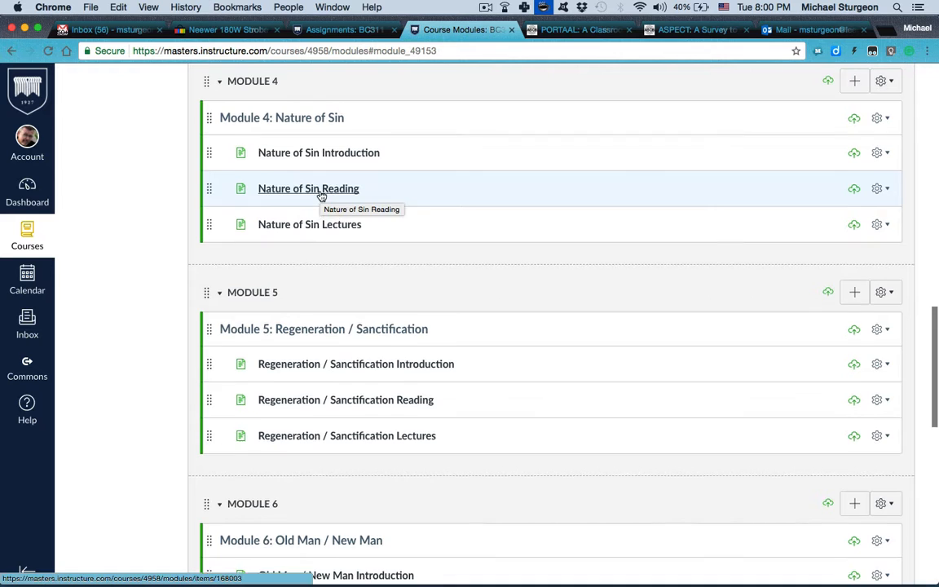
Step: View the Nature of Sin Introduction page in Module 4, then return to the module list
scroll(320, 196, up, 10)
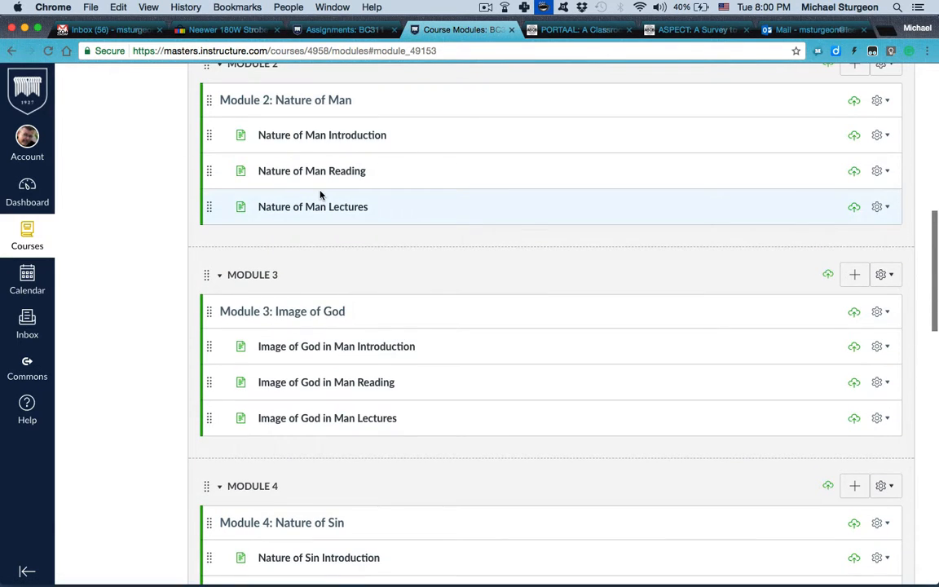
scroll(320, 195, down, 4)
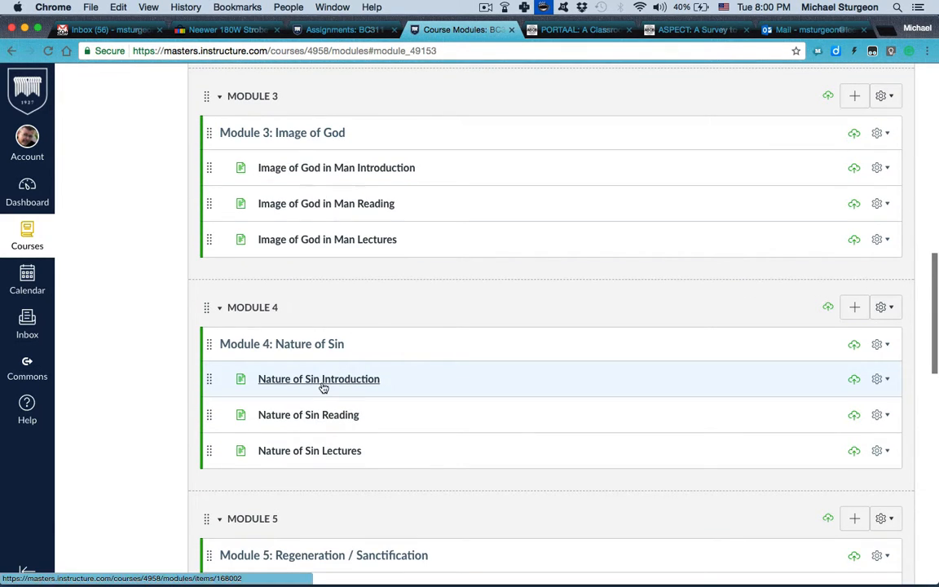
click(322, 379)
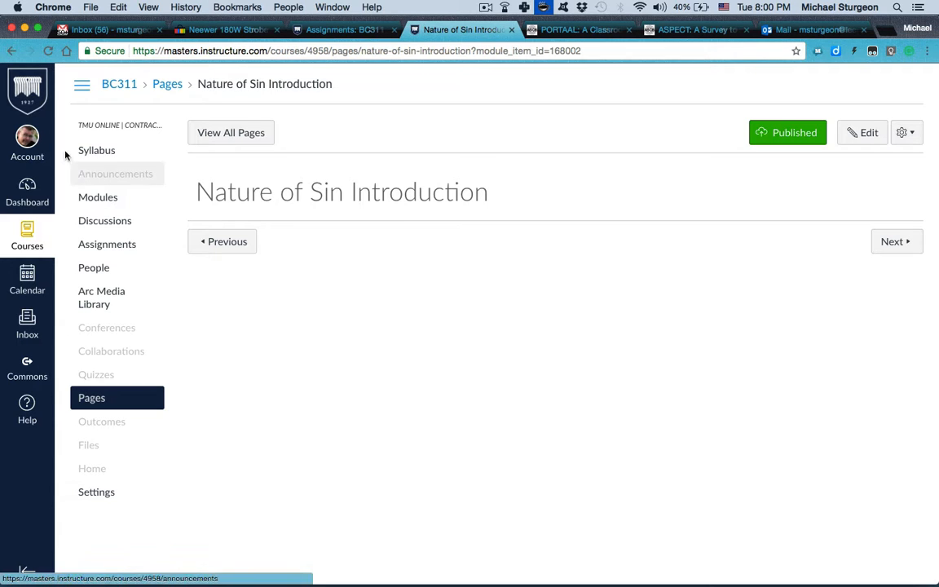
click(10, 52)
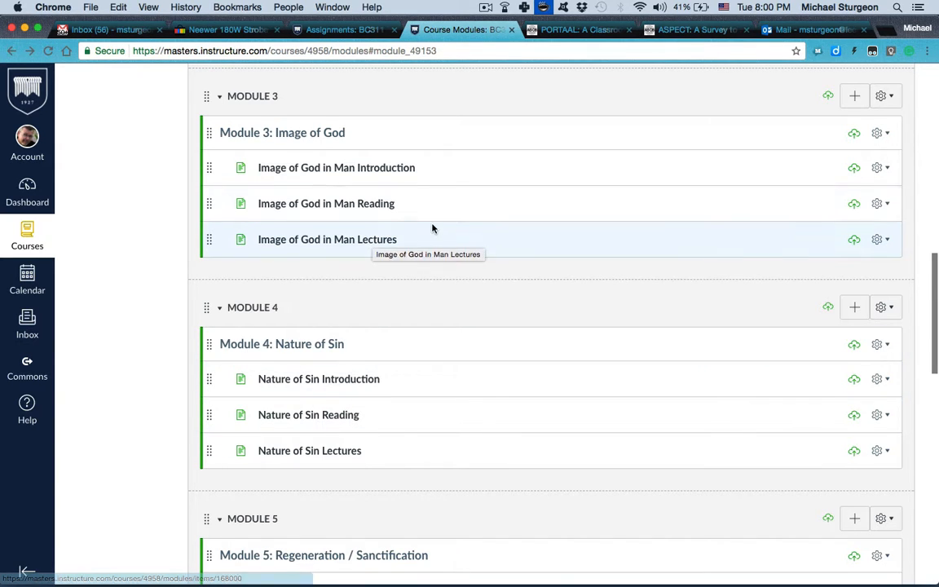
Step: Review the whole module list, from Course Orientation and Resources through Module 8
scroll(433, 228, up, 10)
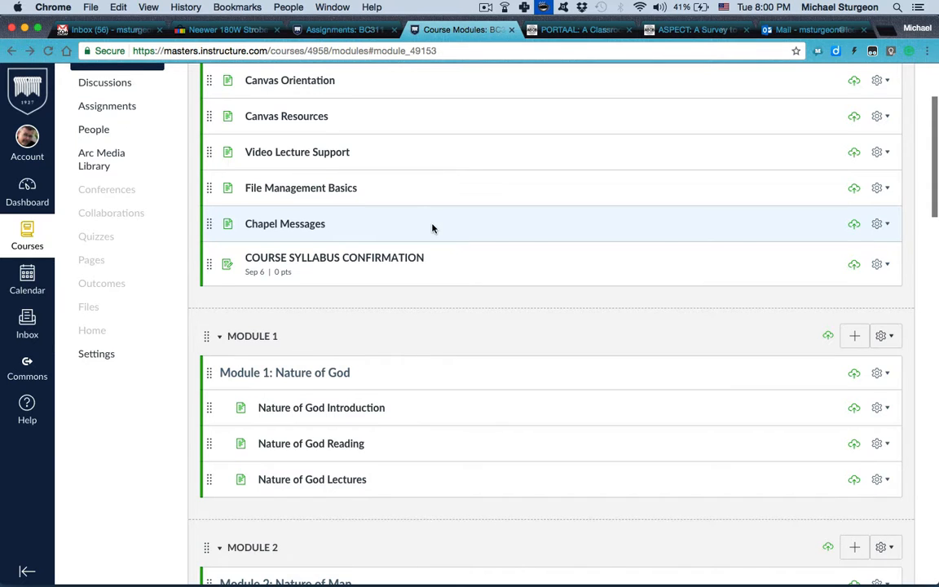
scroll(433, 228, up, 2)
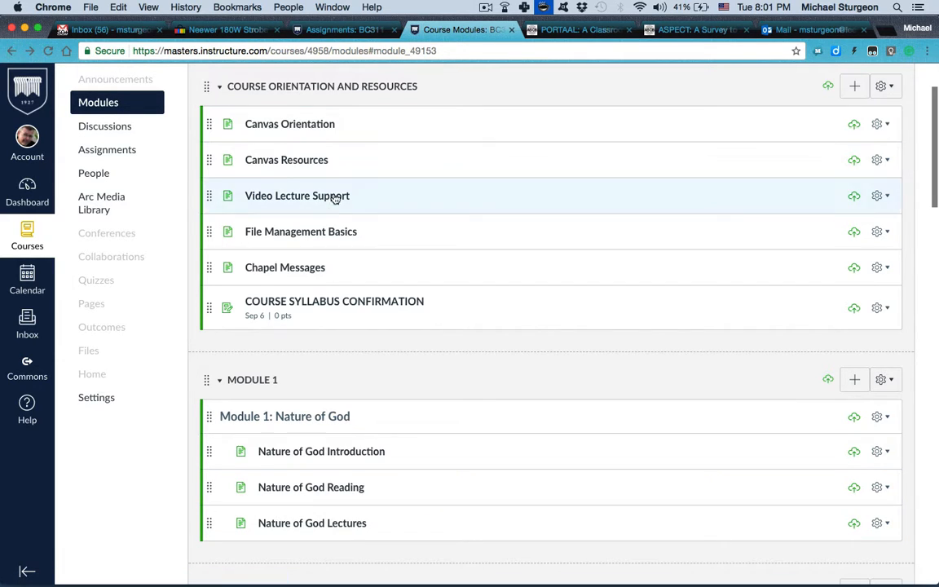
scroll(439, 401, down, 15)
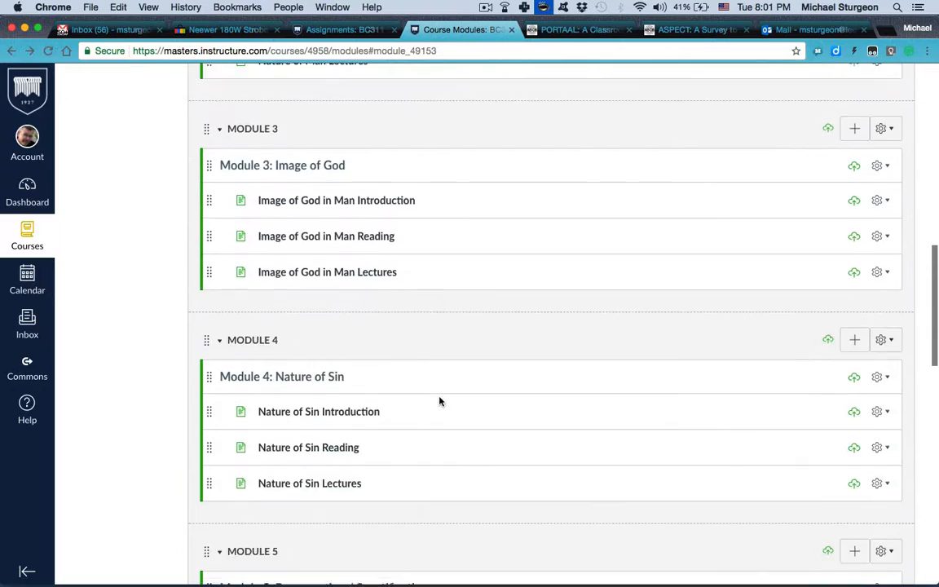
scroll(440, 401, down, 6)
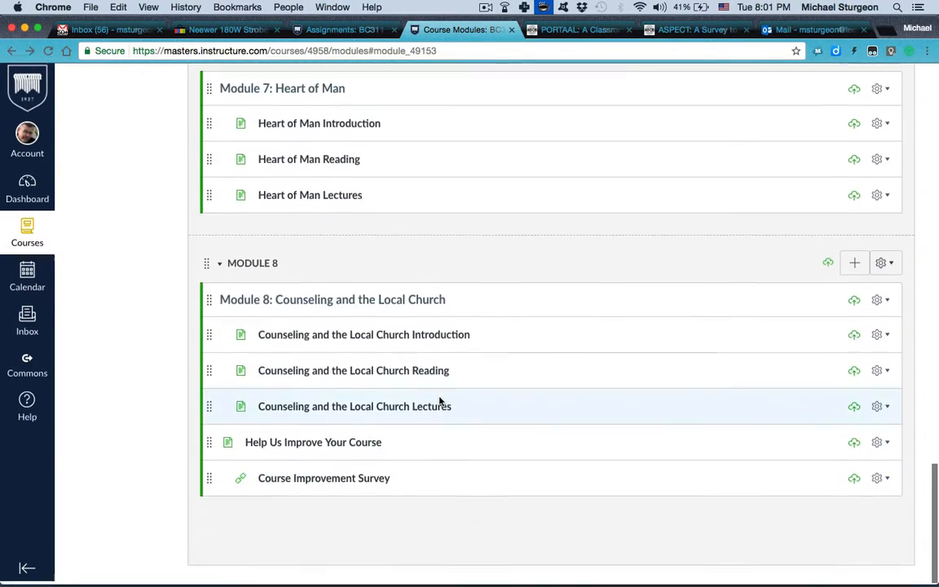
scroll(440, 401, up, 20)
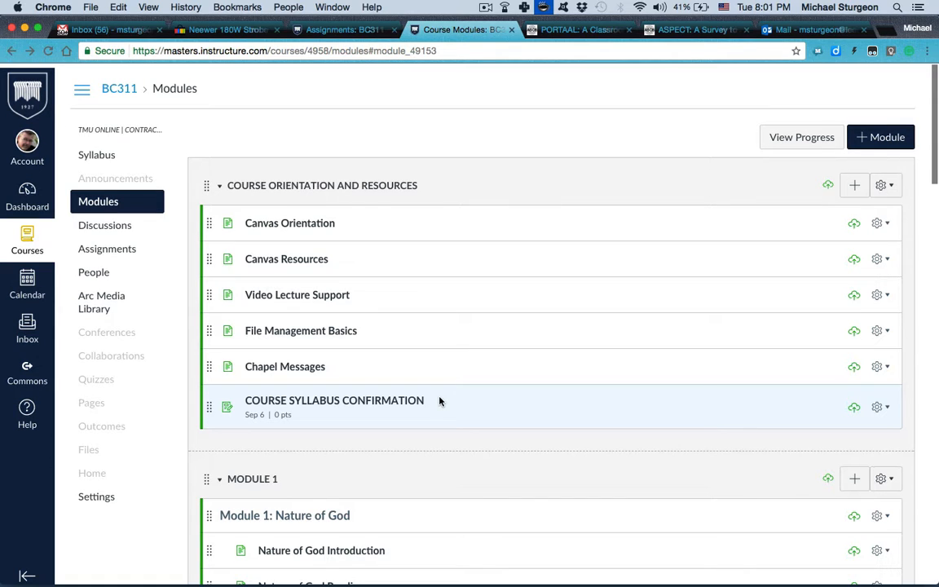
scroll(439, 401, down, 1)
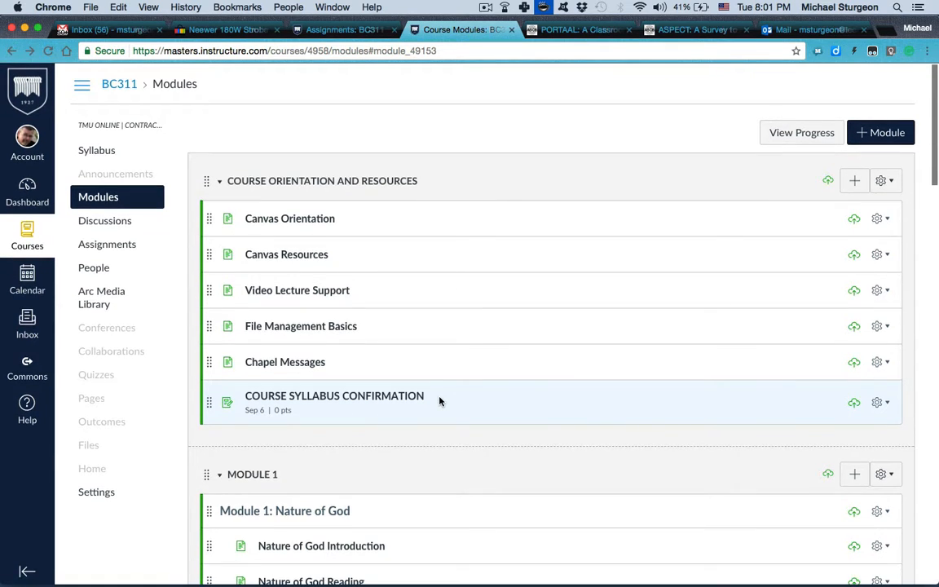